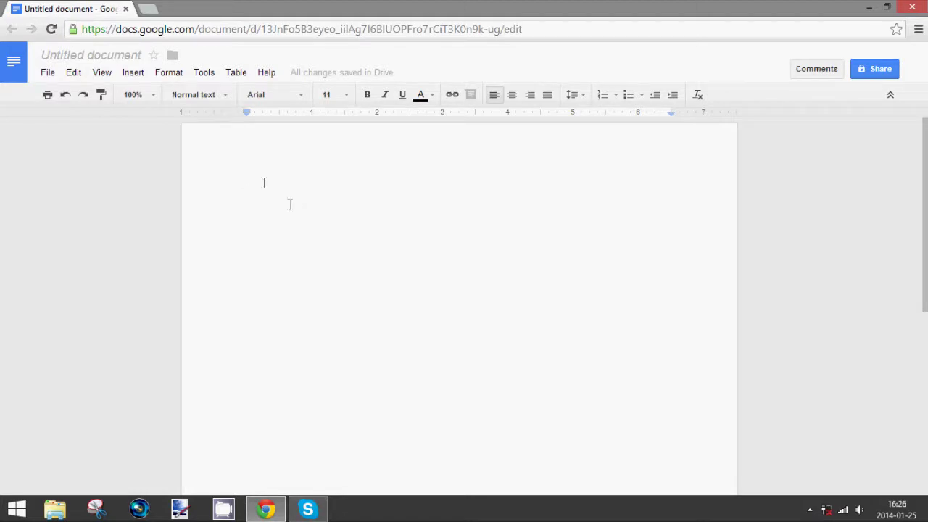
Set the blank document to Times New Roman, size 12, with Double line spacing
left_click(302, 96)
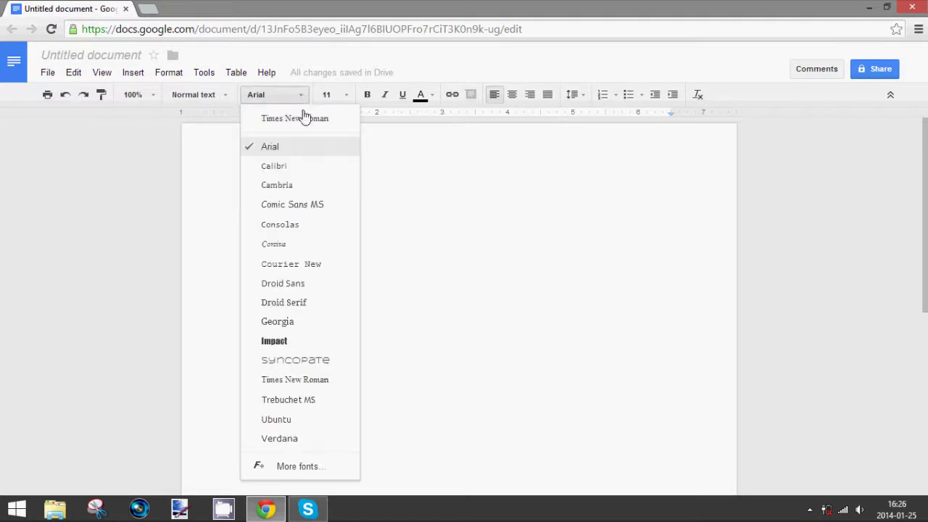
left_click(308, 119)
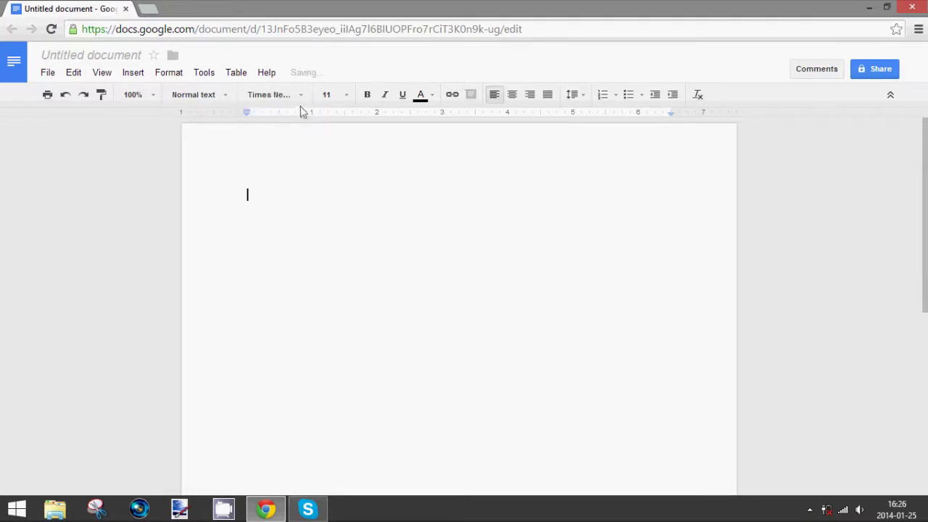
left_click(346, 95)
left_click(332, 194)
left_click(582, 97)
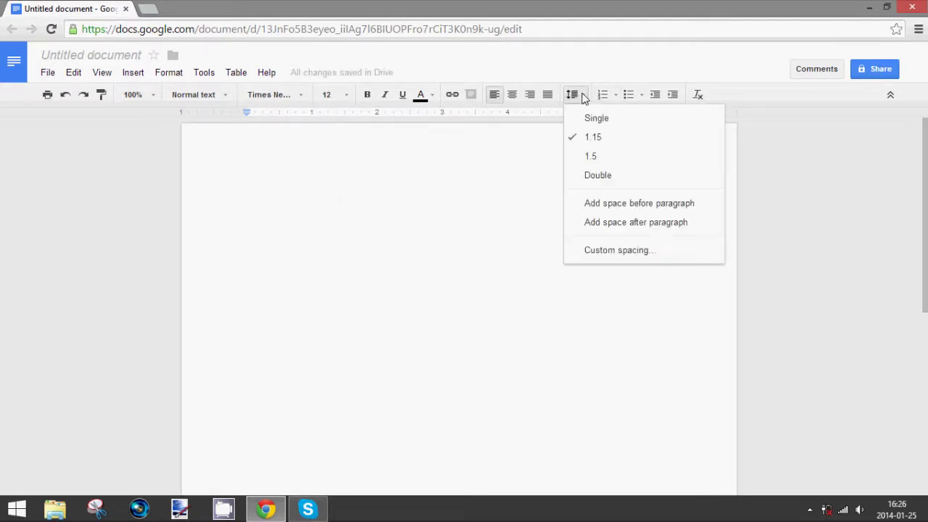
left_click(598, 176)
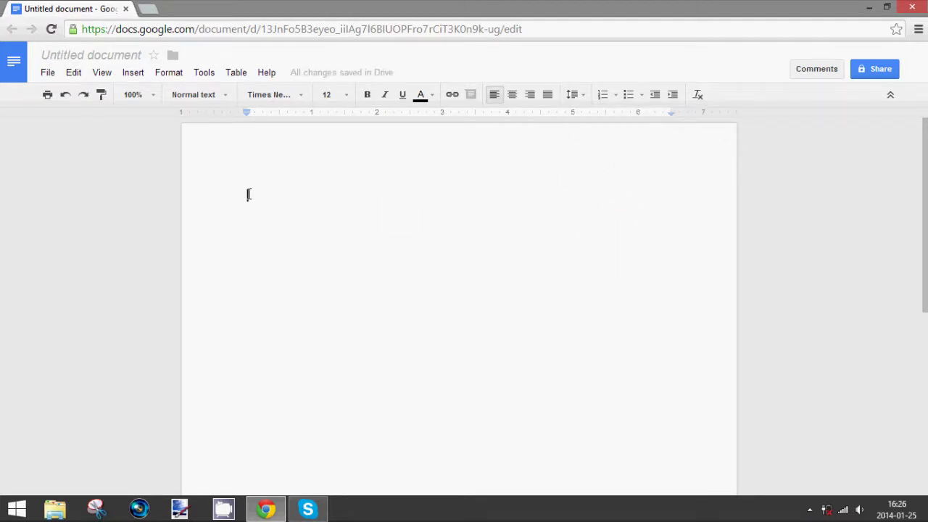
Type First Name, Professor, English 101 and 25 January 2014 on separate lines
type("First")
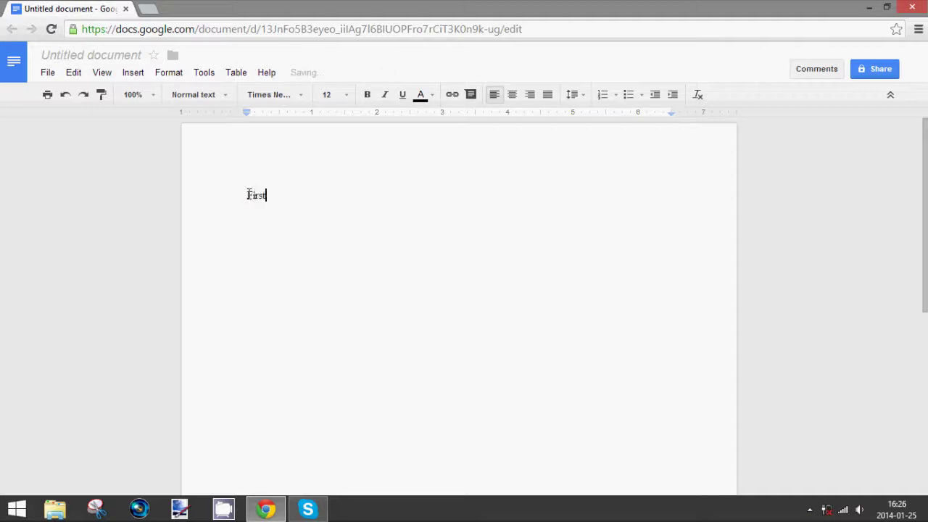
type(" Name")
key("Return")
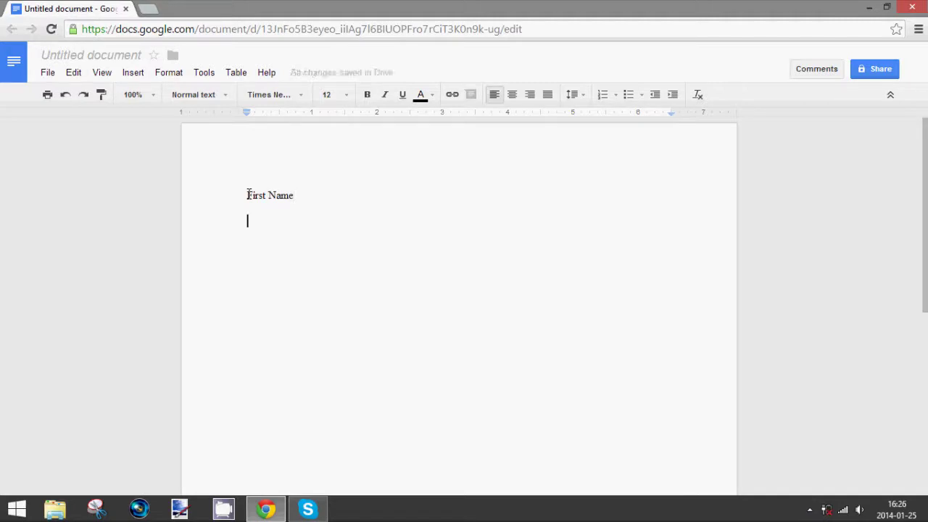
type("Pro")
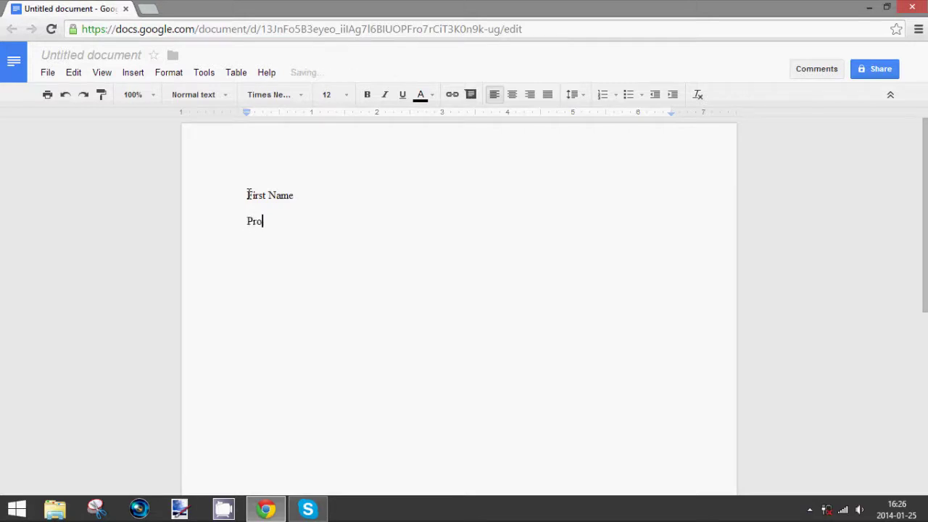
type("fessor")
key("BackSpace")
key("Return")
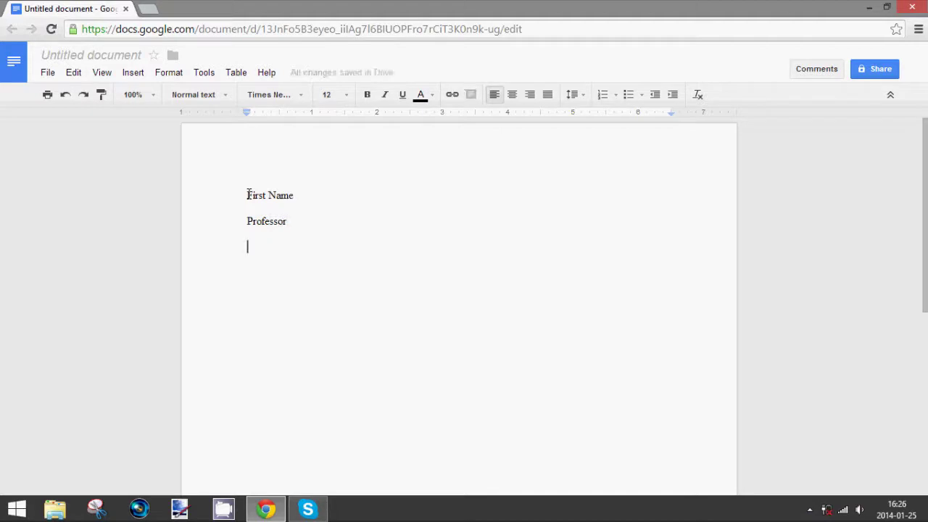
type("Engli")
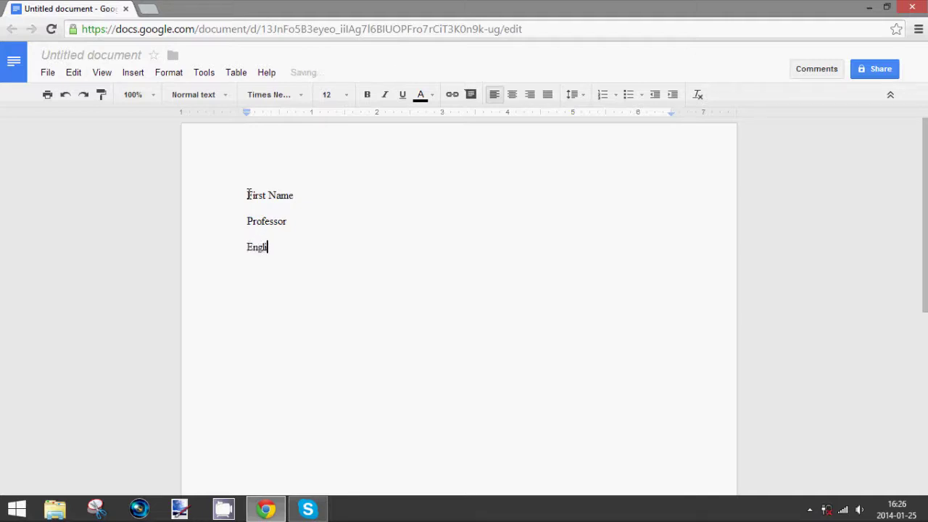
type("sh 101")
key("Return")
type("25 Januar")
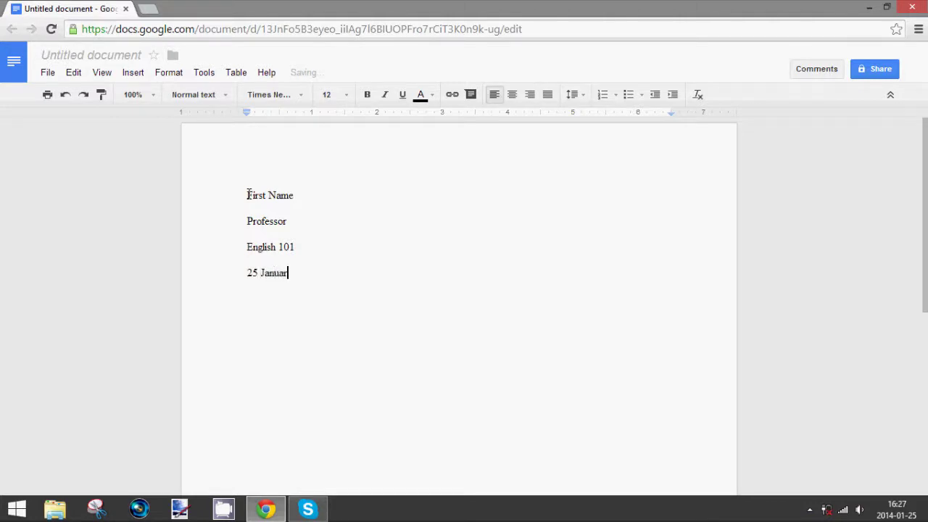
type("y 2014")
Correct the month to 'January' via spelling suggestions, then add a centred line below the date
left_click_drag(245, 273, 313, 273)
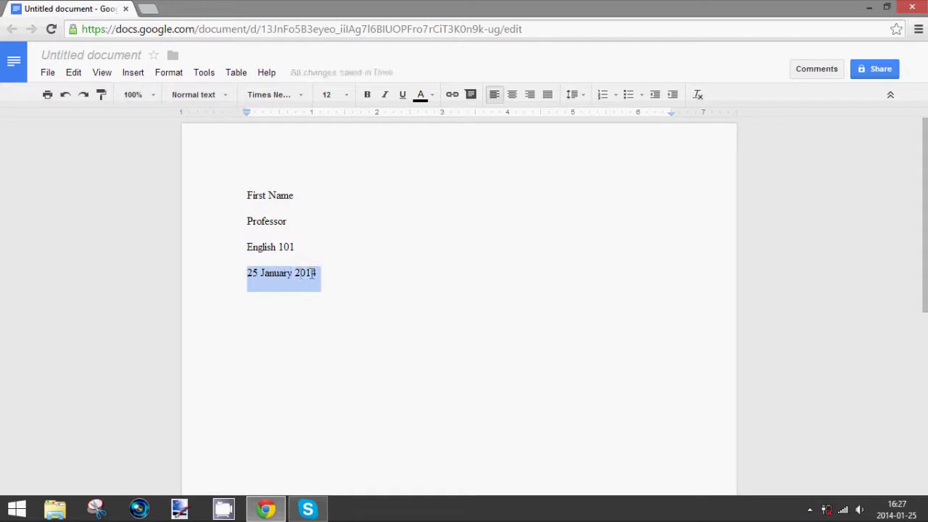
left_click(290, 274)
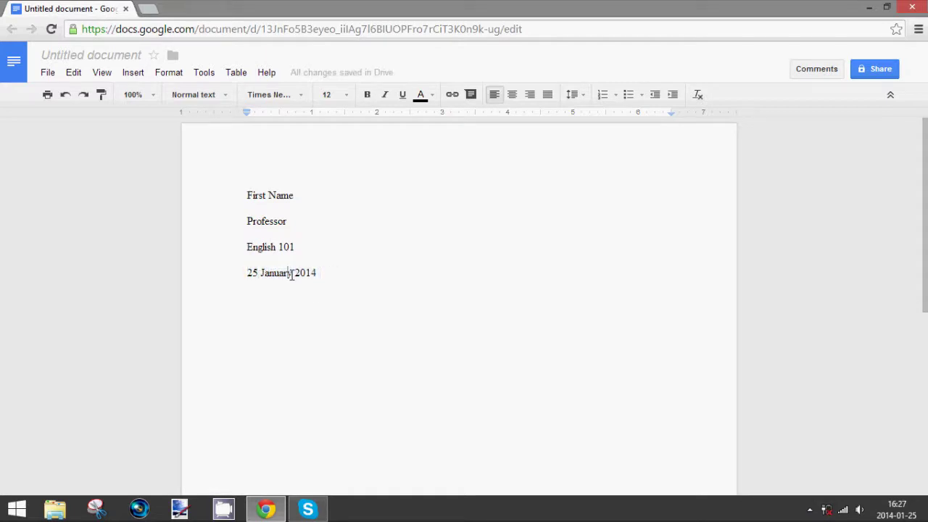
left_click_drag(291, 274, 276, 275)
key("BackSpace")
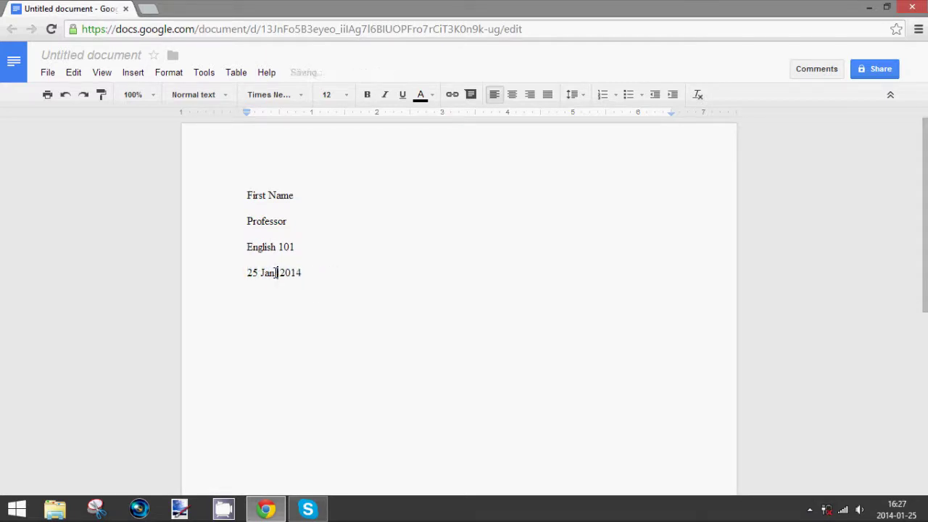
type("uary")
type("y")
left_click_drag(276, 259, 284, 273)
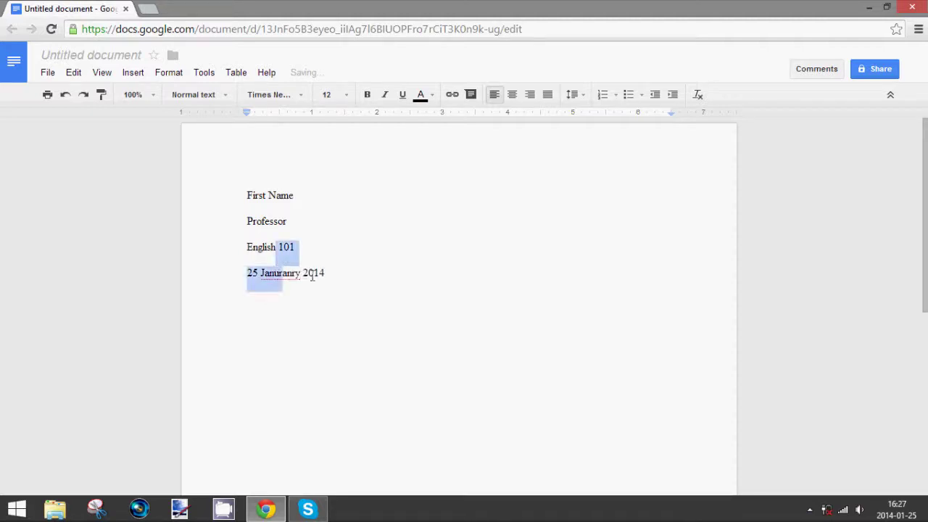
right_click(294, 274)
left_click(340, 179)
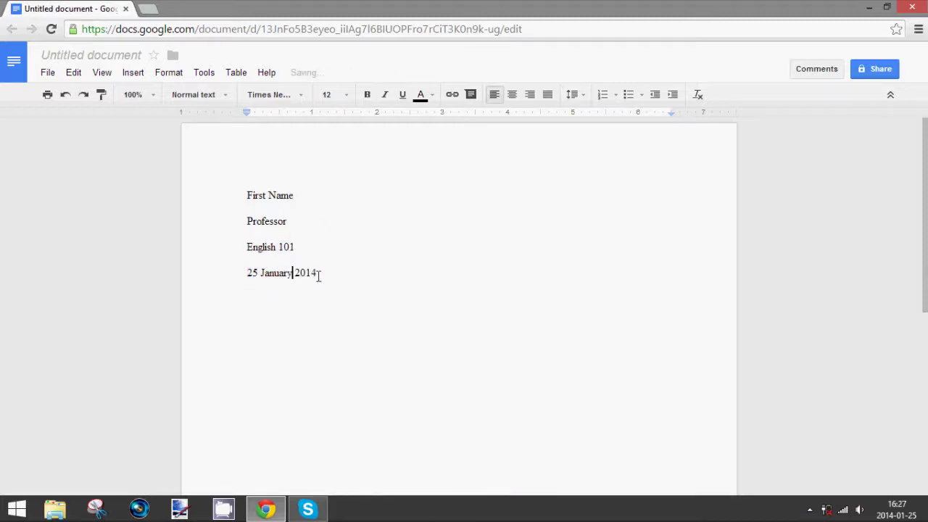
key("Return")
left_click(512, 94)
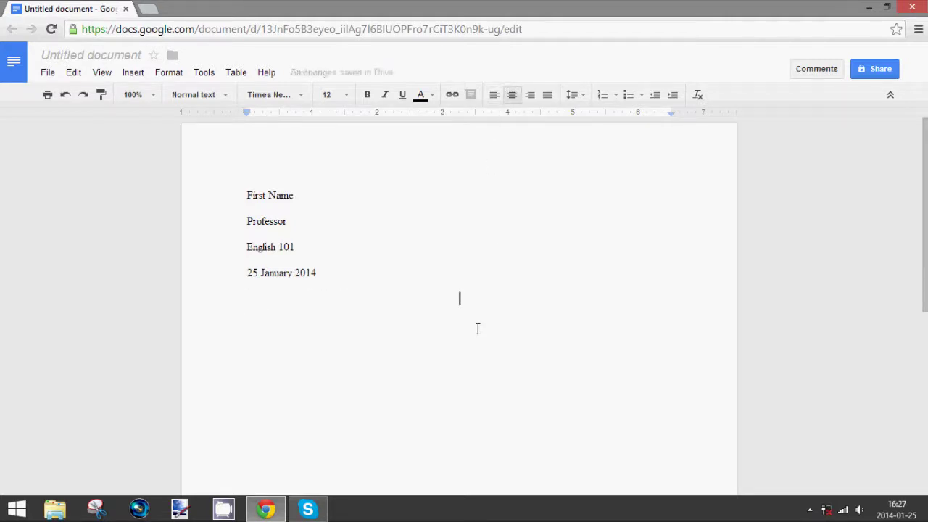
Type the centred title 'Title of Paper' and start a new line
type("Title og")
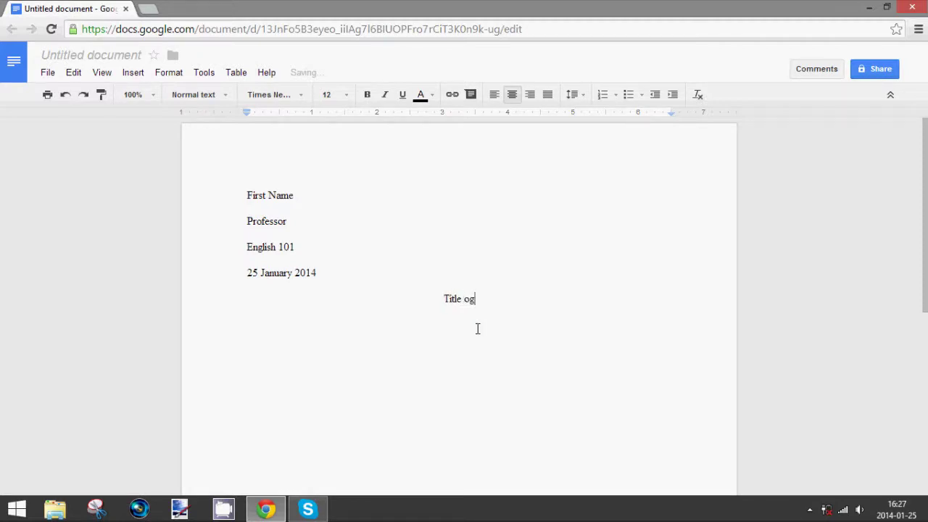
key("BackSpace")
type("f Paper")
key("Return")
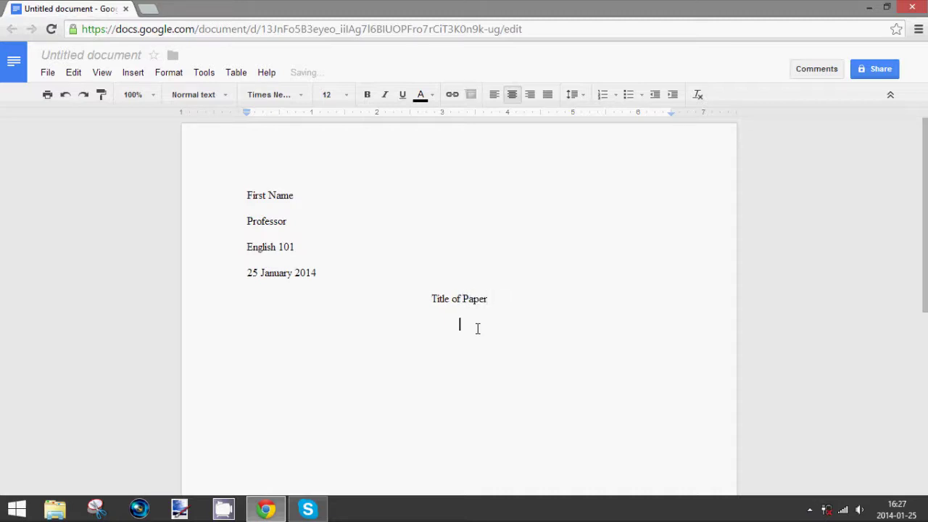
Add a left-aligned, tab-indented body line reading 'Begin writing...'
left_click(495, 96)
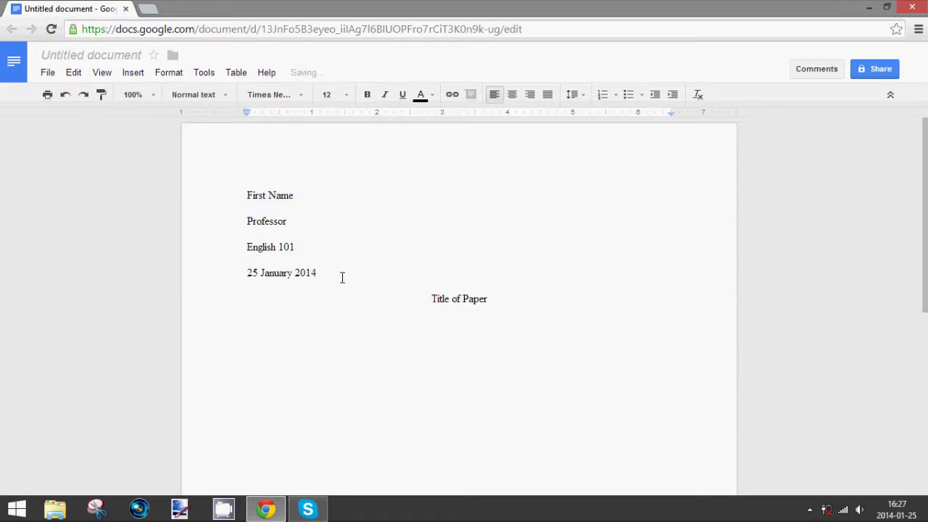
key("Tab")
type("Begin writing...")
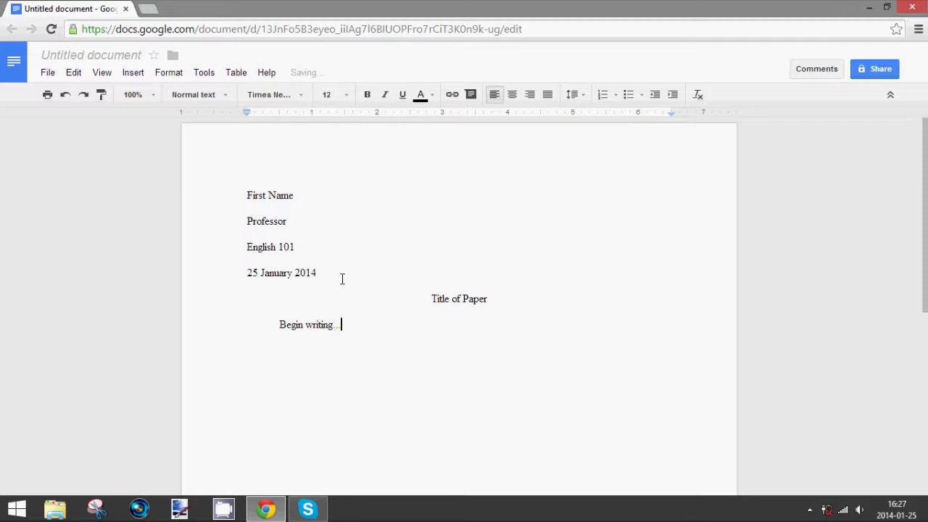
scroll(312, 304, "down", 2)
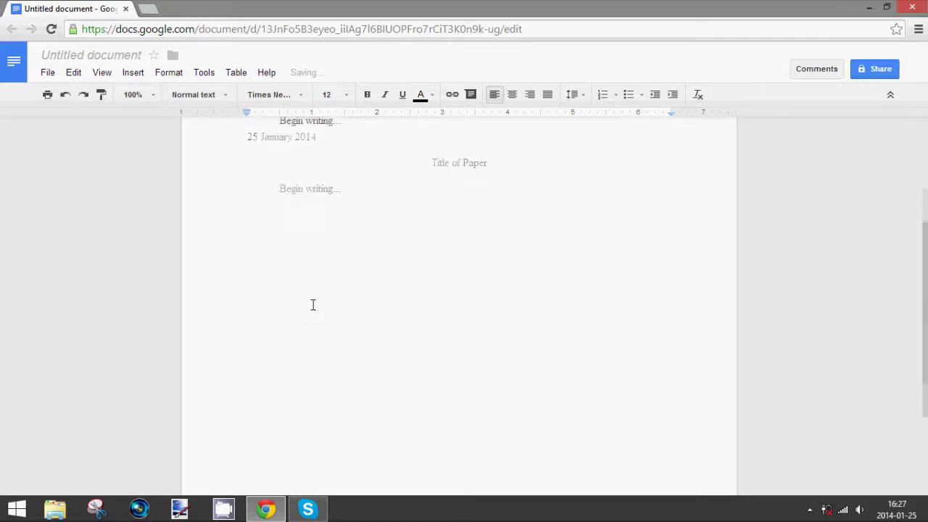
scroll(316, 305, "up", 2)
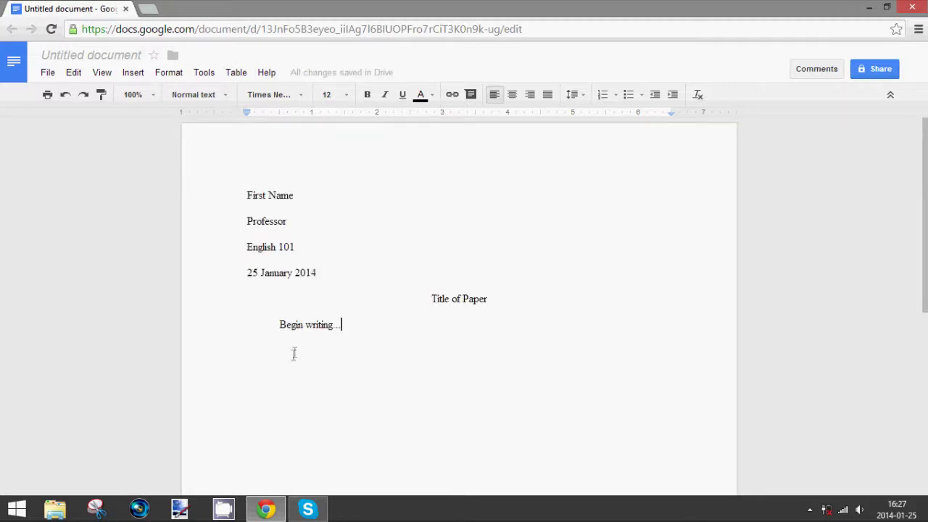
scroll(297, 347, "down", 3)
scroll(315, 337, "up", 3)
Insert a page break to start a new page after the essay
left_click(133, 75)
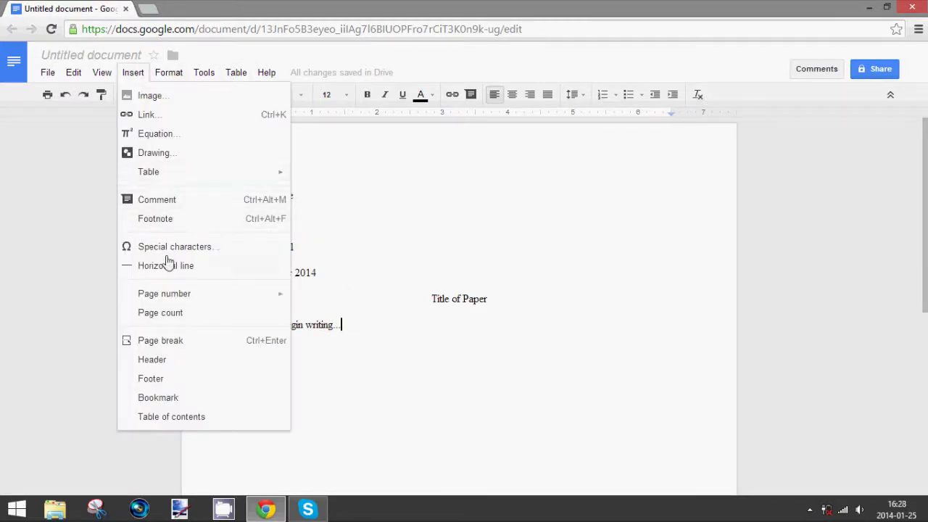
left_click(158, 340)
scroll(388, 442, "down", 1)
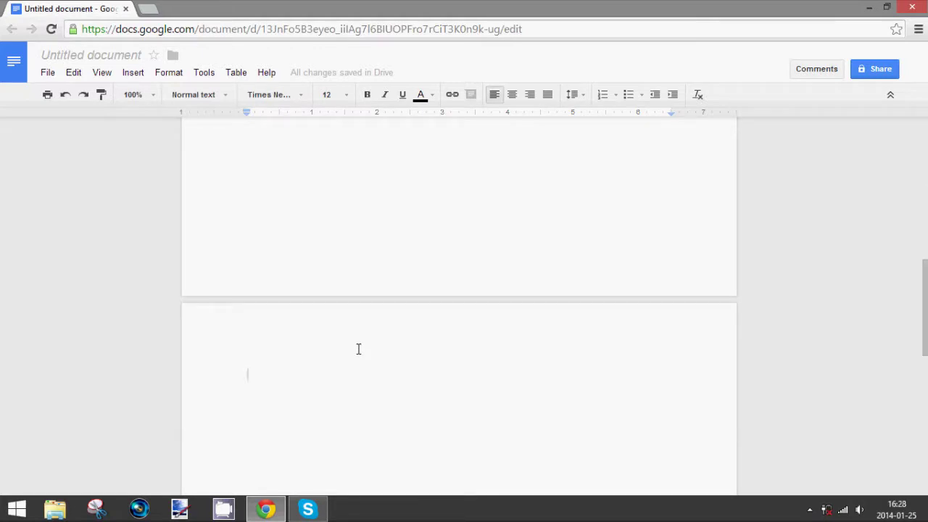
scroll(358, 348, "down", 1)
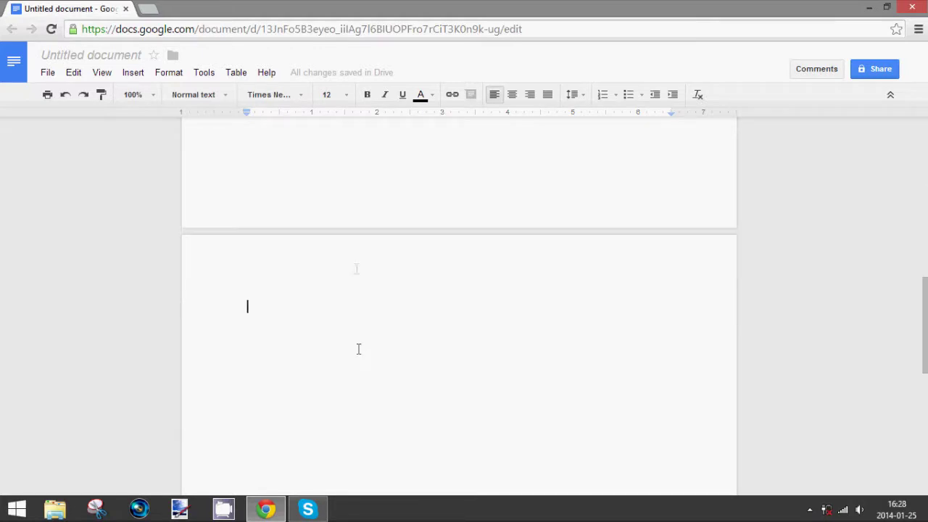
Add a centred 'Works Cited' heading with a left-aligned 'Paste' line beneath it
left_click(512, 95)
type("W")
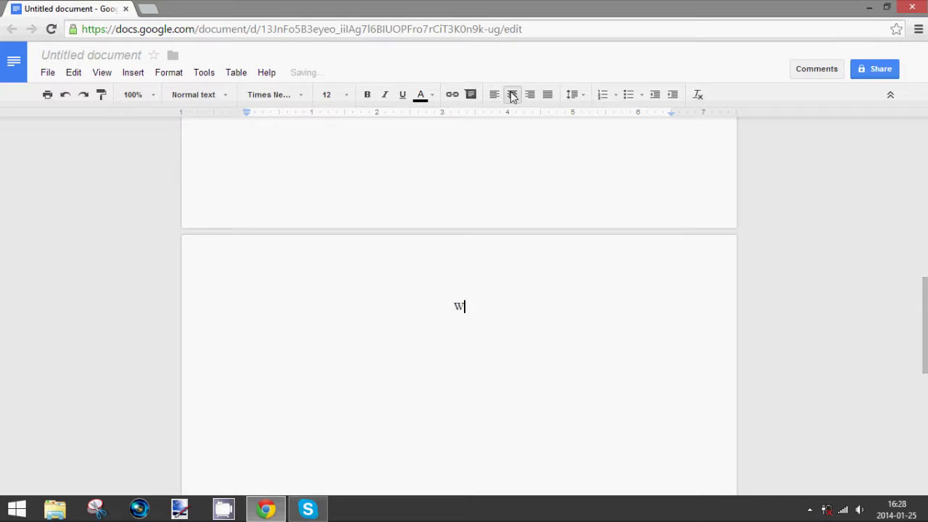
type("orks Cited")
key("Return")
left_click(494, 95)
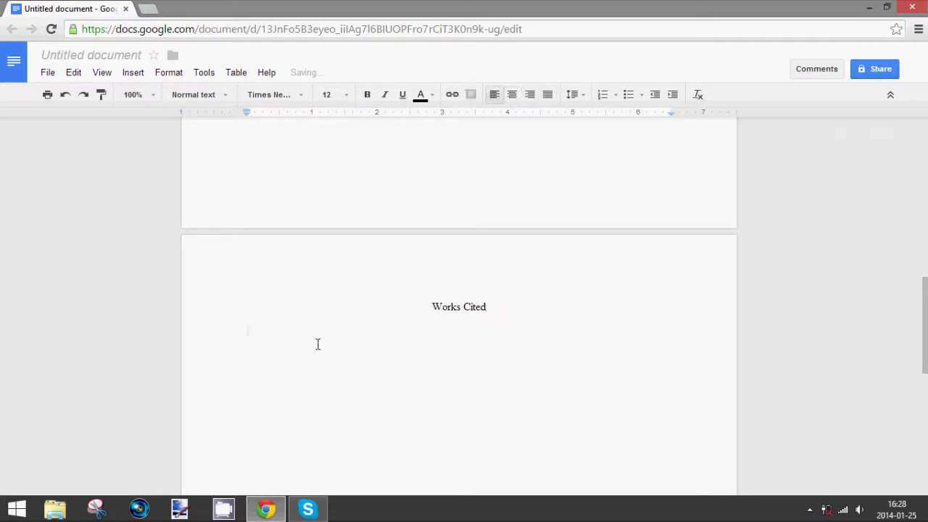
type("Paste")
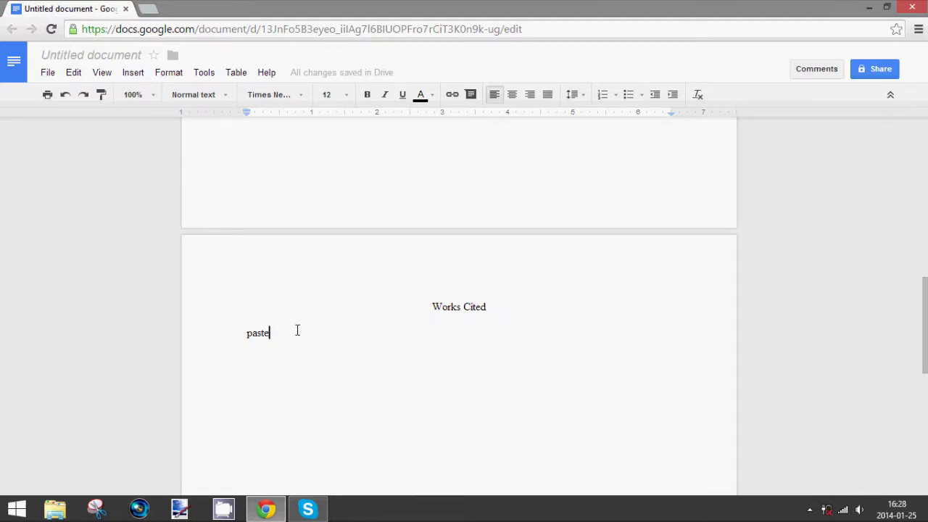
scroll(297, 330, "up", 10)
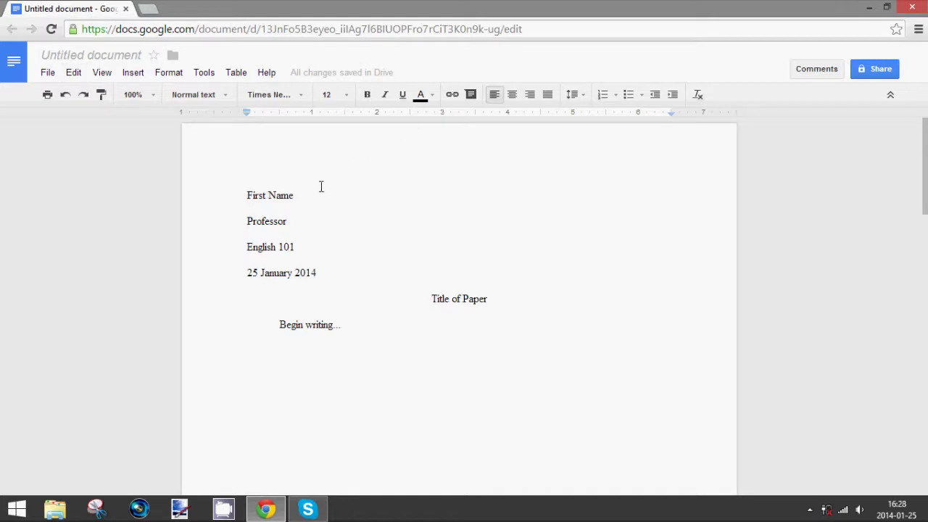
Add a page header containing an automatic top-of-page page number
left_click(138, 76)
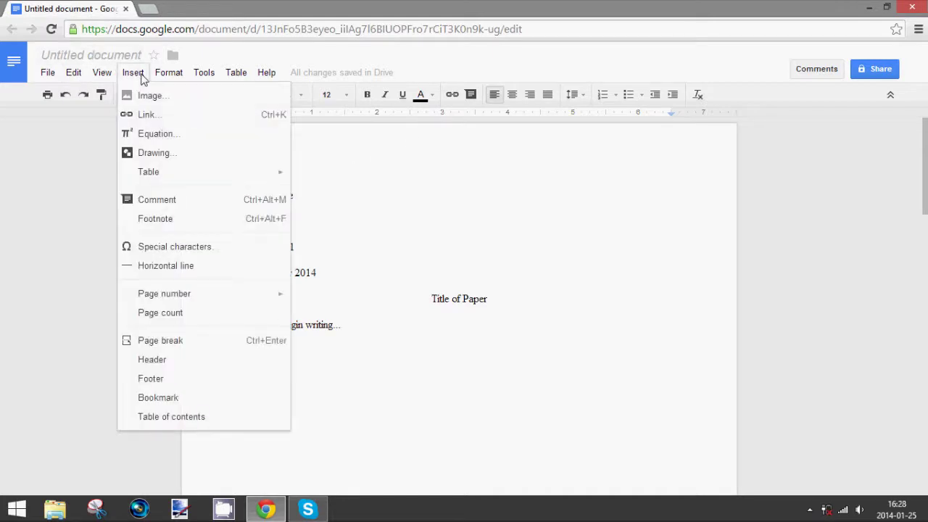
left_click(162, 361)
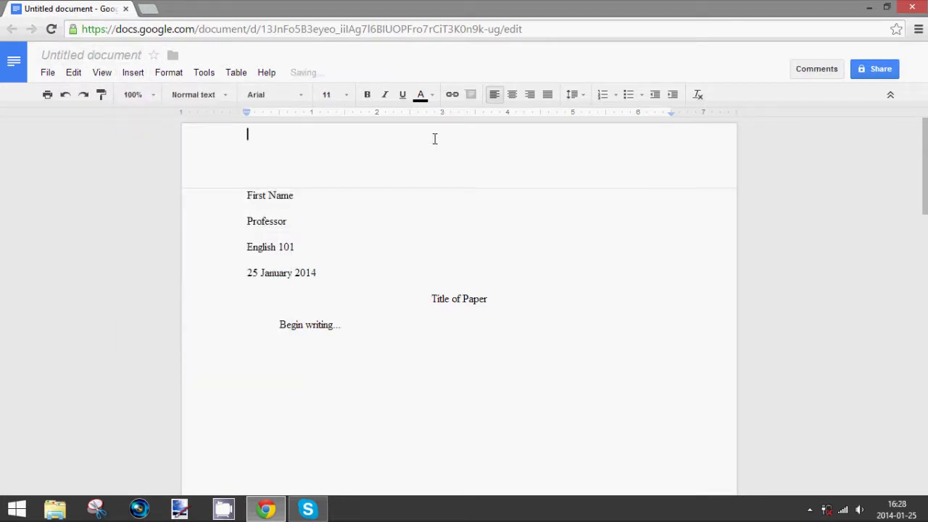
left_click(464, 224)
left_click(132, 73)
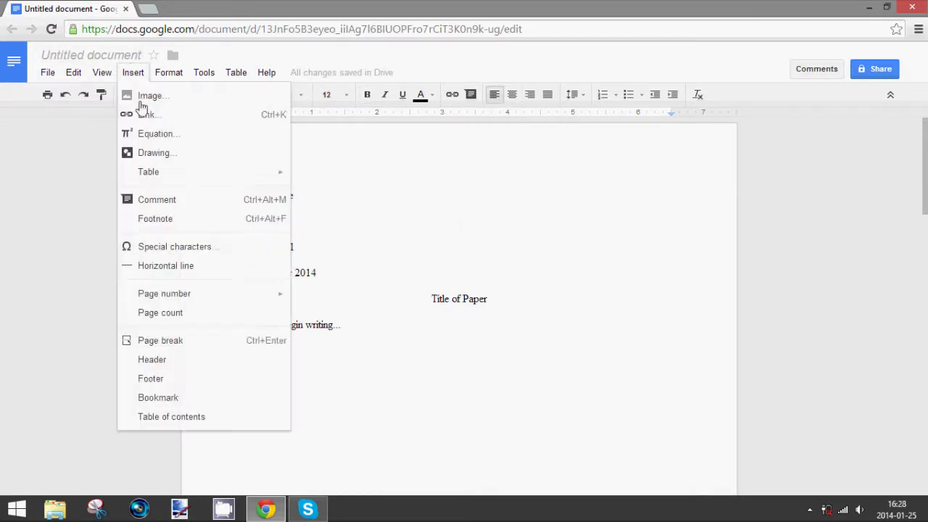
mouse_move(166, 292)
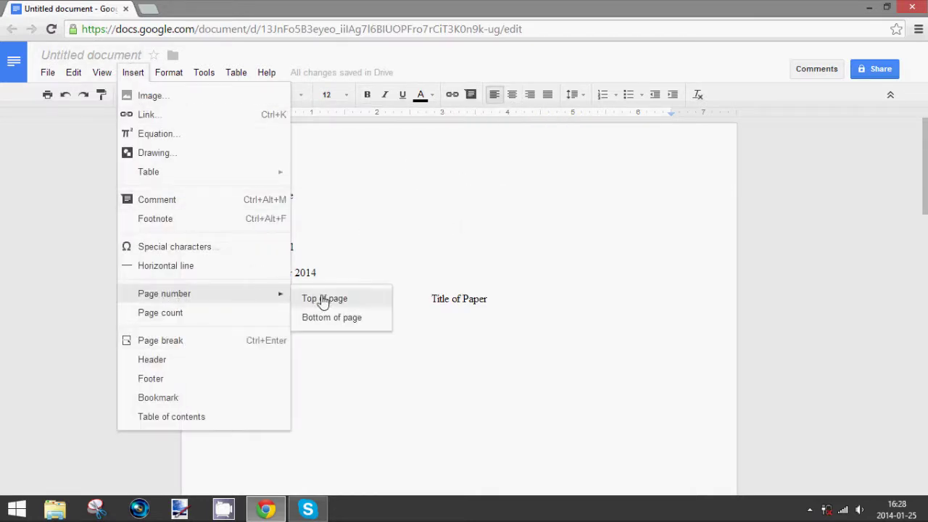
left_click(323, 297)
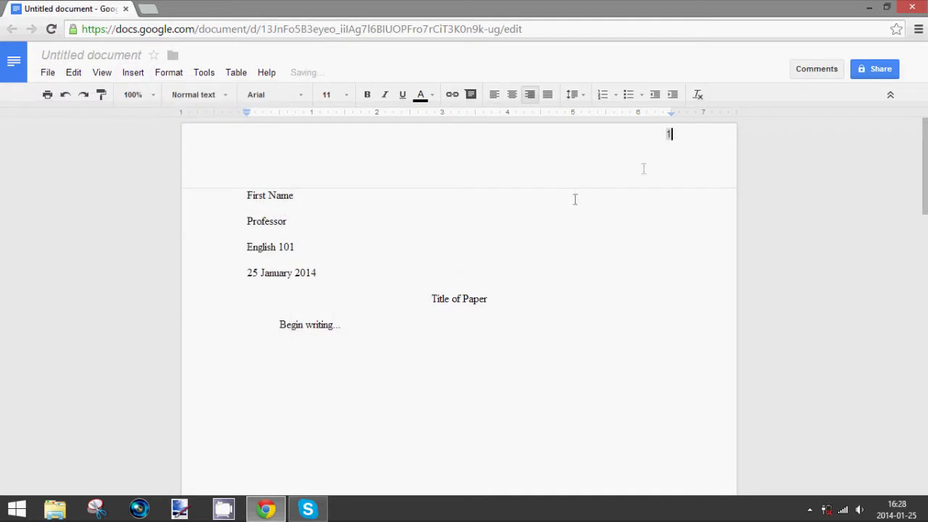
Type 'Last' before the header page number and push the header text down a line
left_click(658, 137)
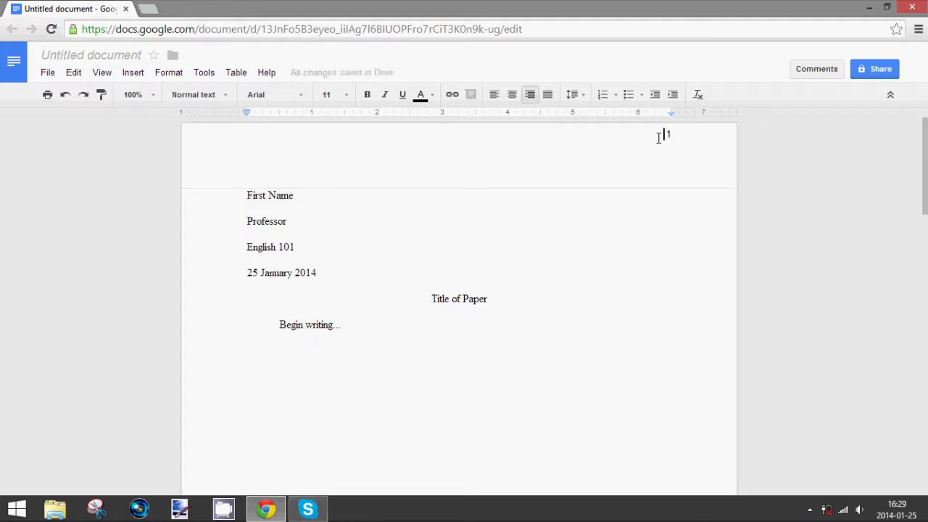
type("Last 1")
left_click(630, 134)
key("Return")
Set the 'Last 1' header text to Times New Roman, 12 point
left_click(561, 206)
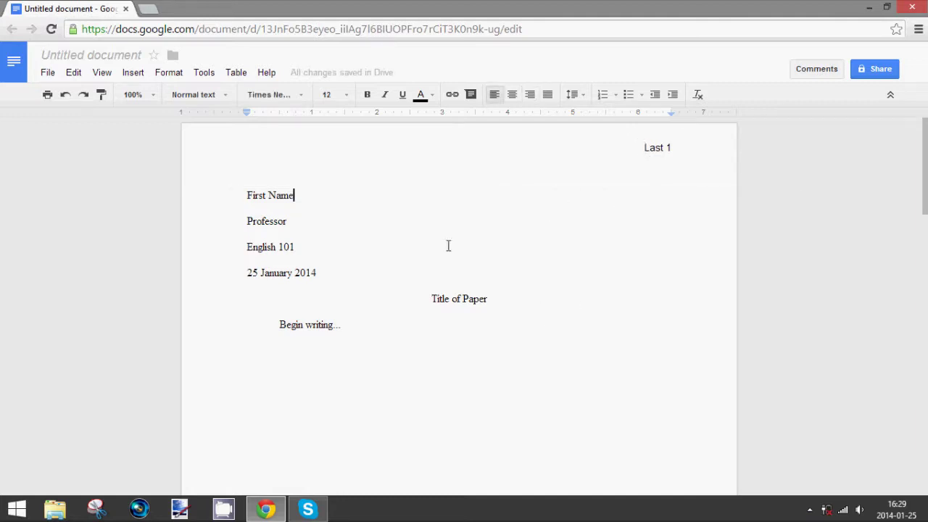
left_click(652, 147)
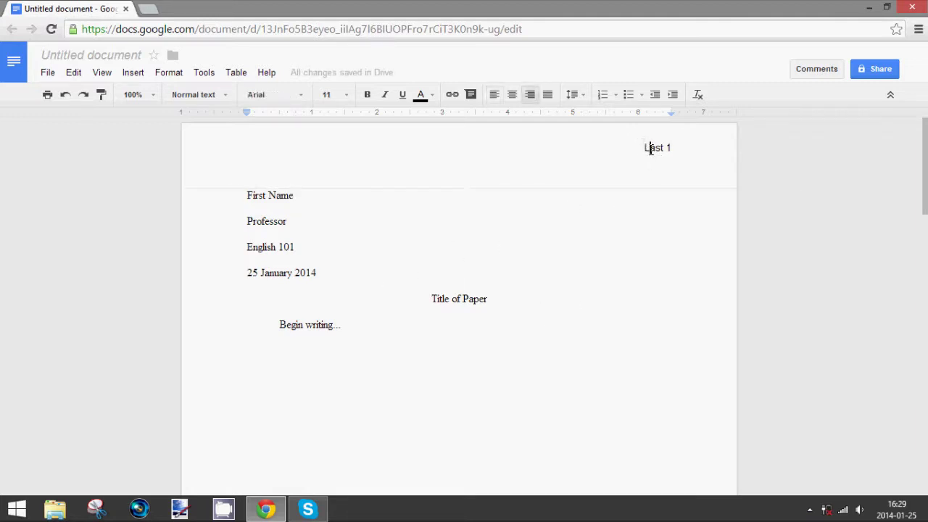
left_click_drag(645, 147, 696, 147)
left_click(301, 95)
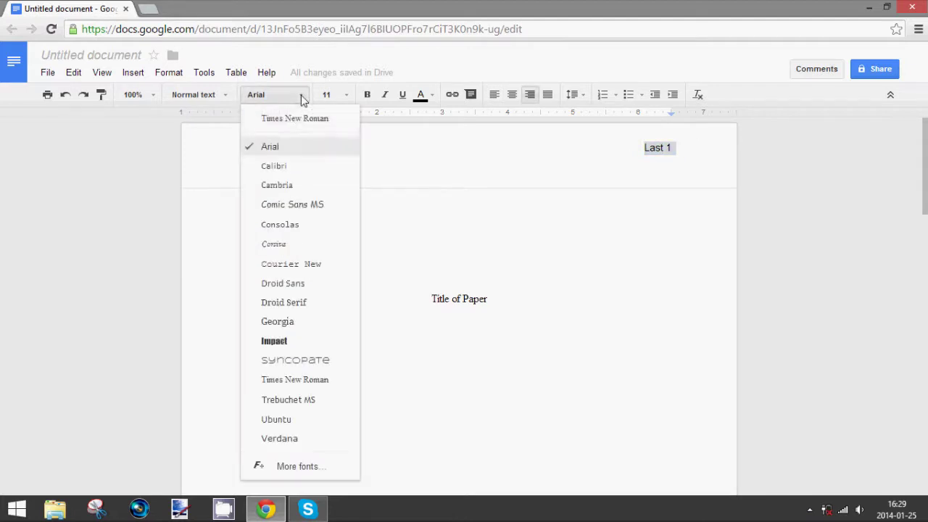
left_click(346, 94)
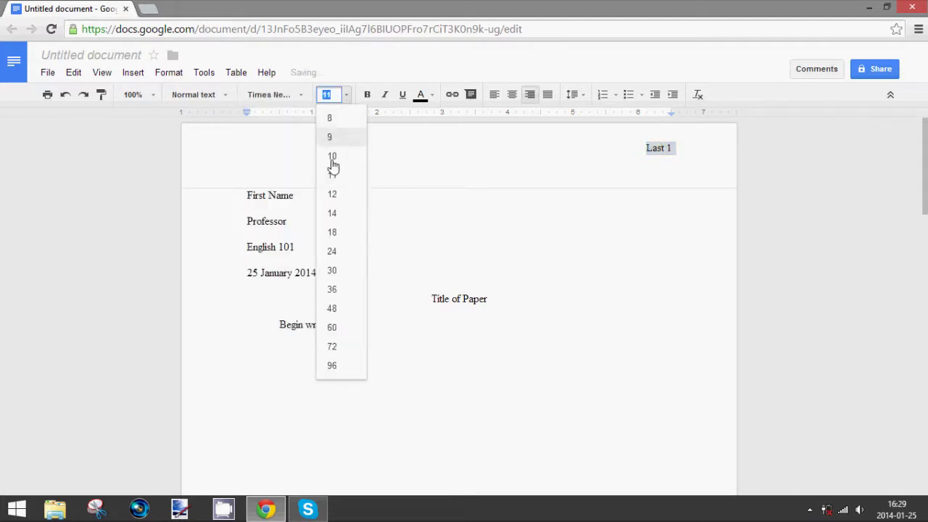
left_click(361, 194)
left_click(553, 150)
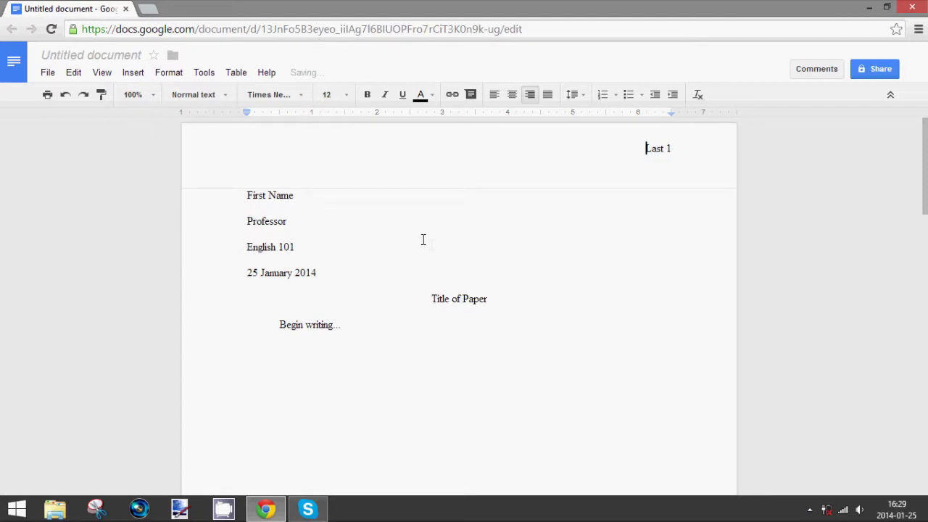
left_click(411, 209)
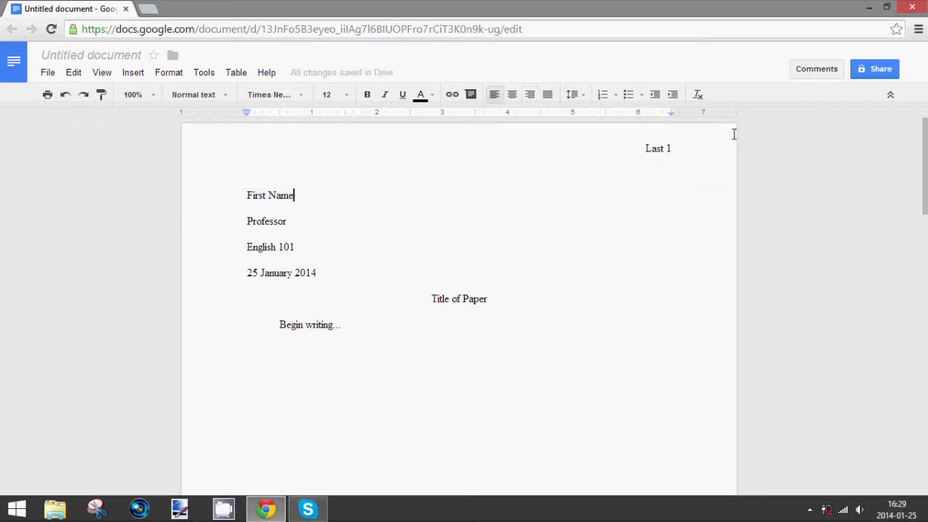
scroll(629, 190, "down", 10)
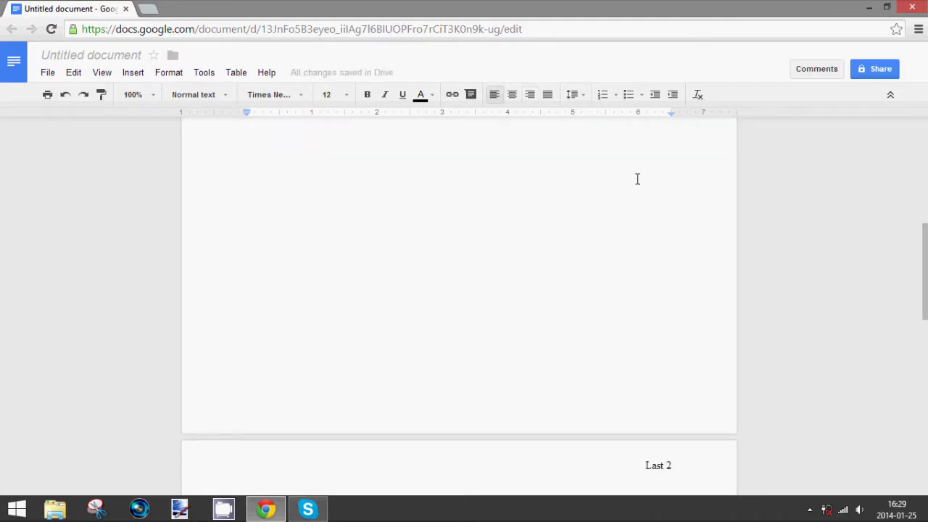
scroll(636, 179, "up", 3)
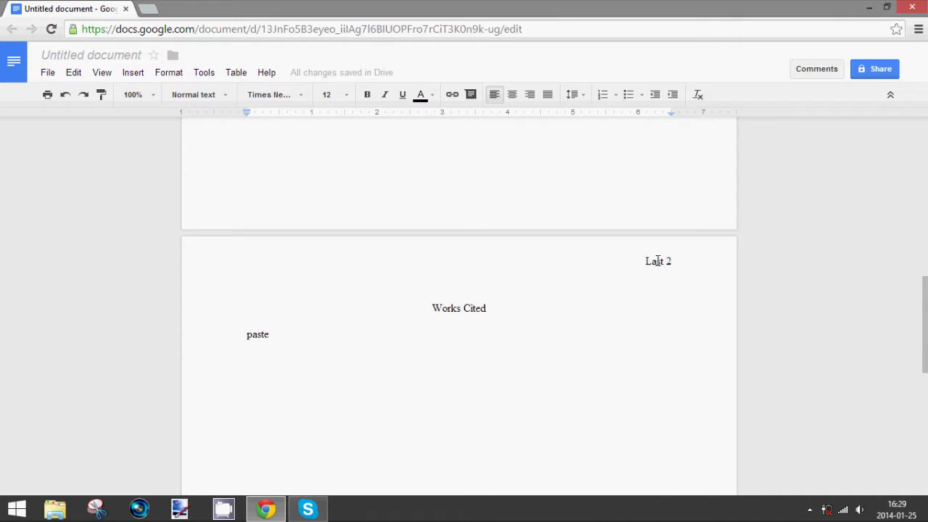
scroll(648, 261, "up", 8)
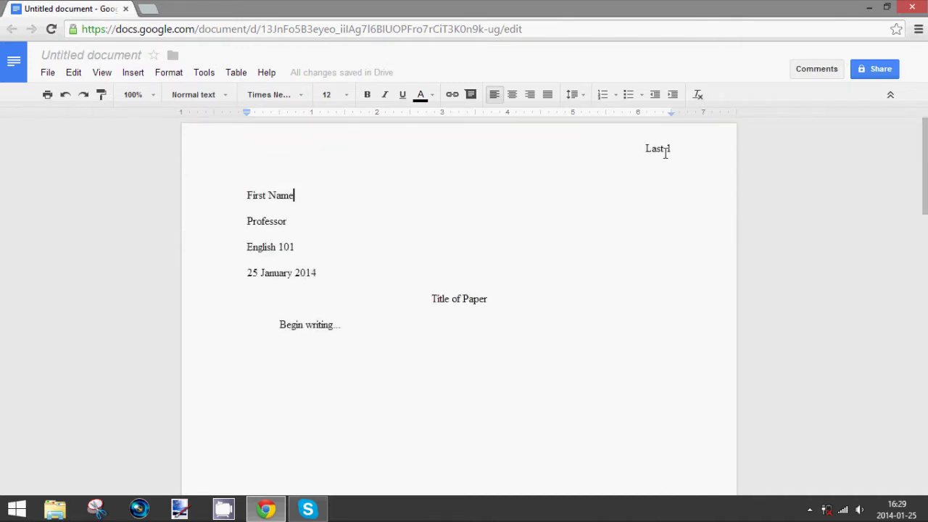
scroll(659, 189, "down", 12)
scroll(677, 213, "up", 6)
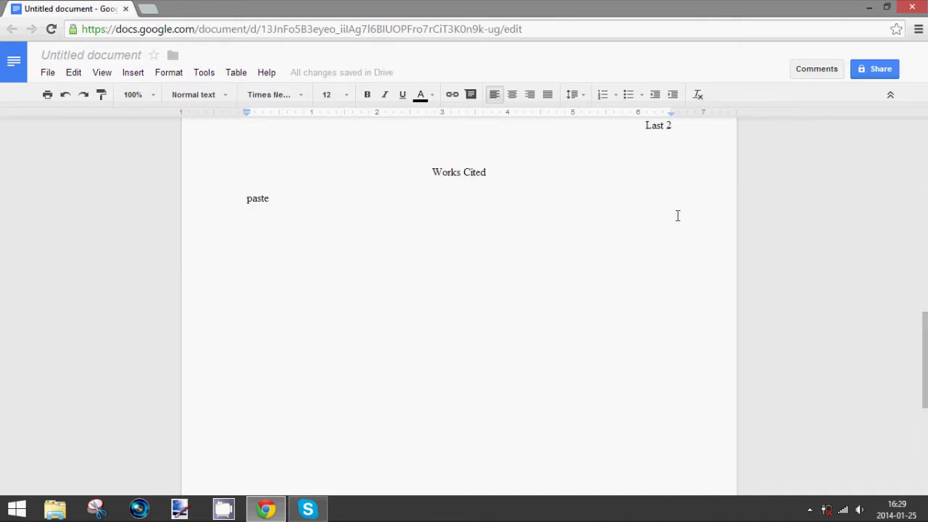
scroll(555, 269, "up", 8)
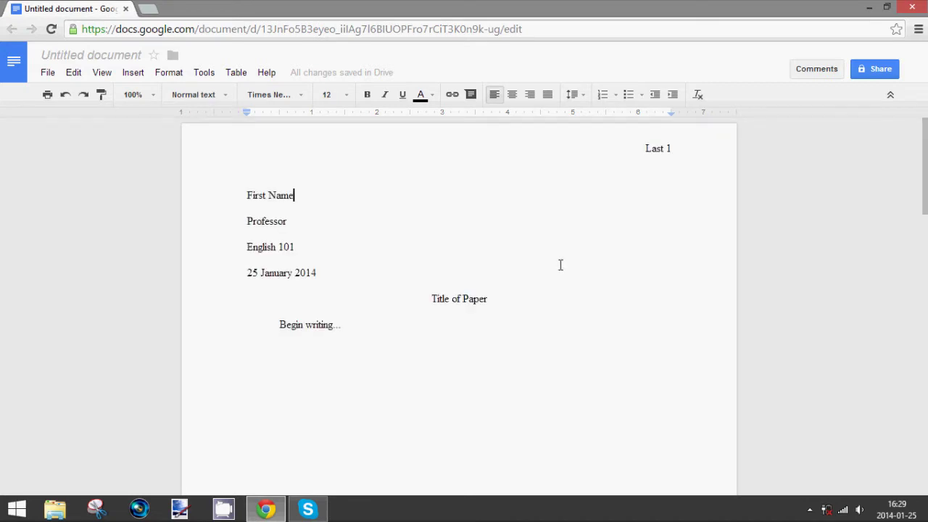